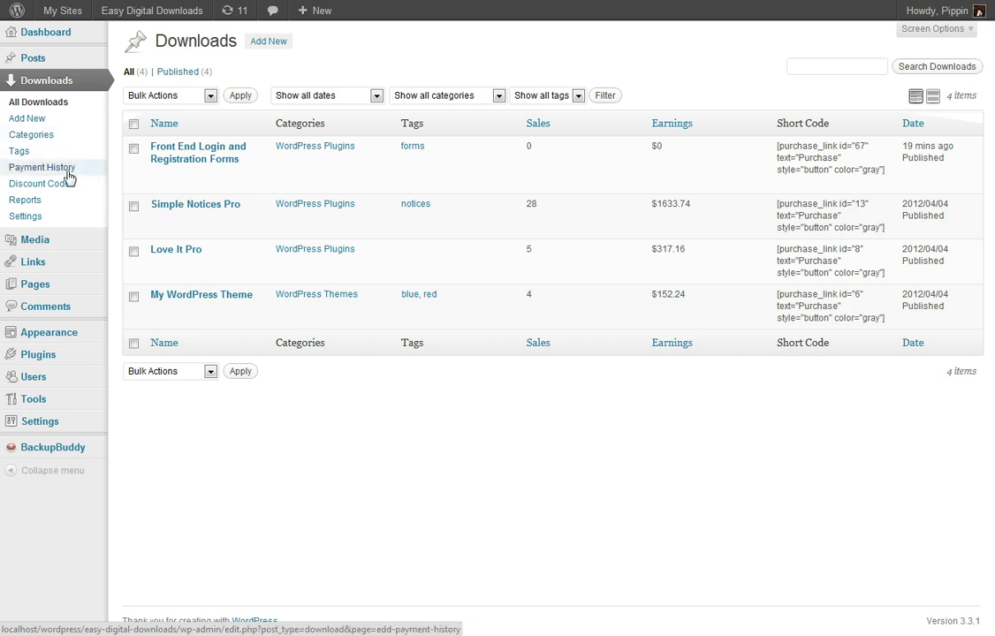
Open the Front End Login and Registration Forms download and scroll to its Download Configuration.
click(206, 159)
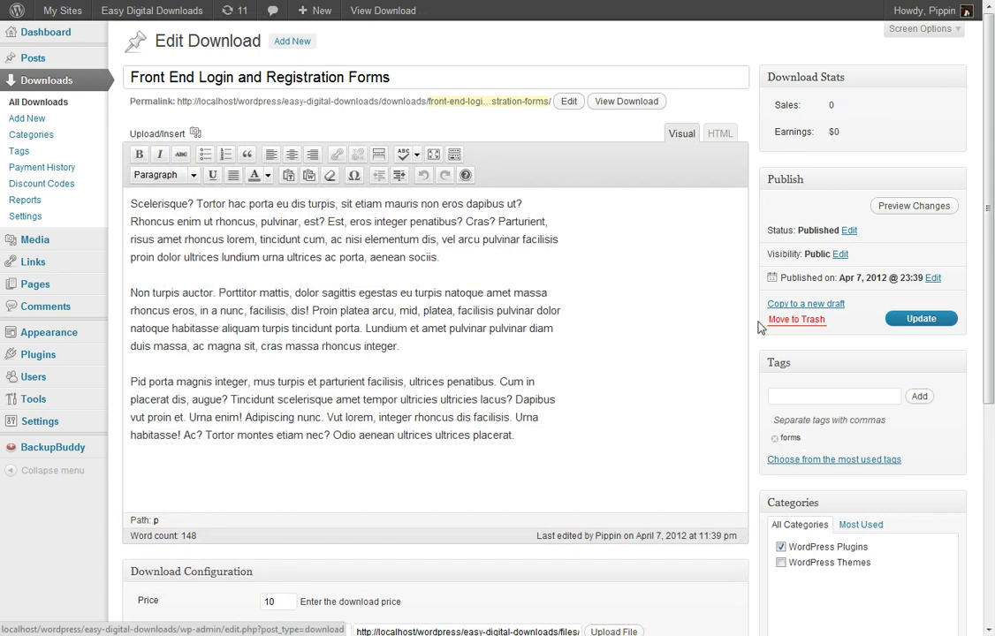
scroll(792, 241, down, 3)
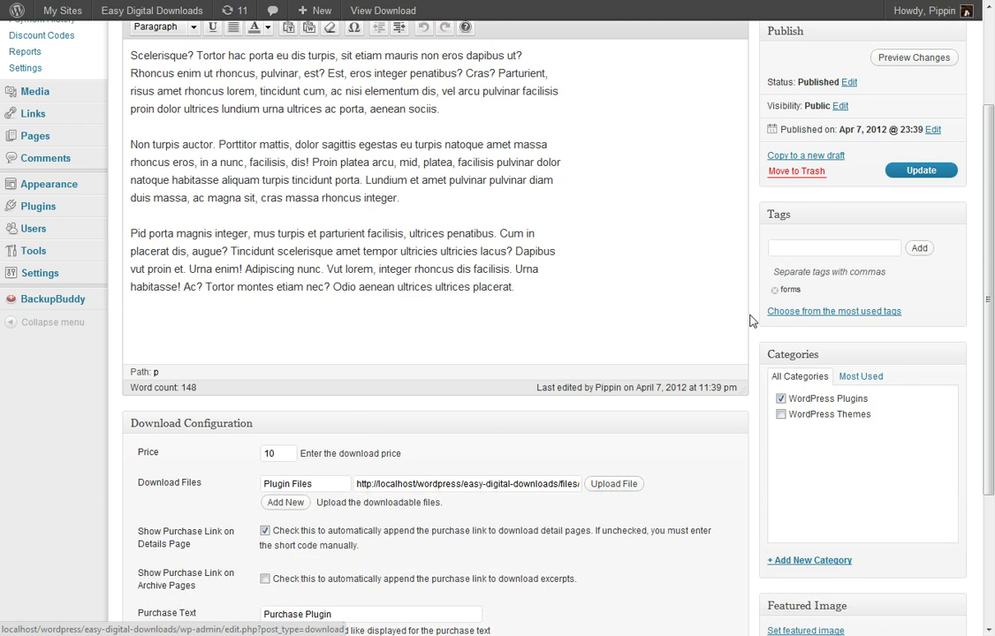
scroll(752, 322, down, 3)
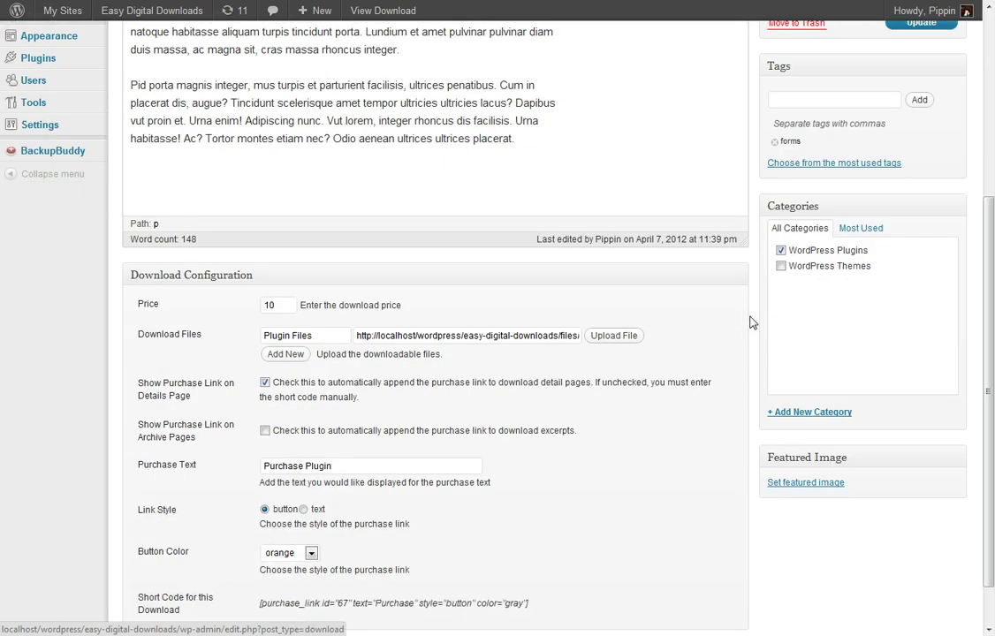
scroll(752, 322, down, 1)
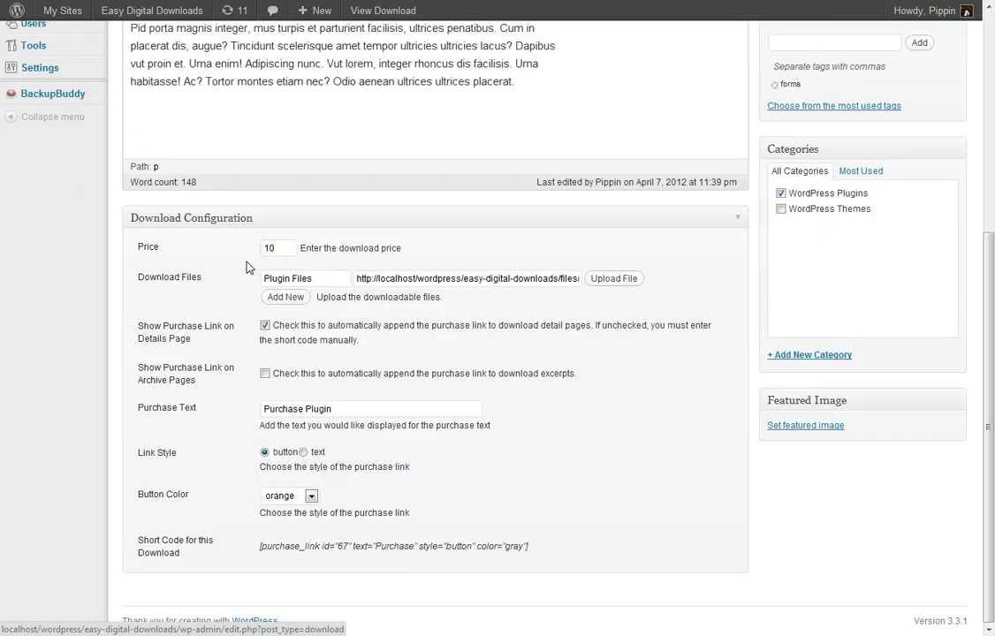
Add two empty download-file rows under Download Files.
click(284, 248)
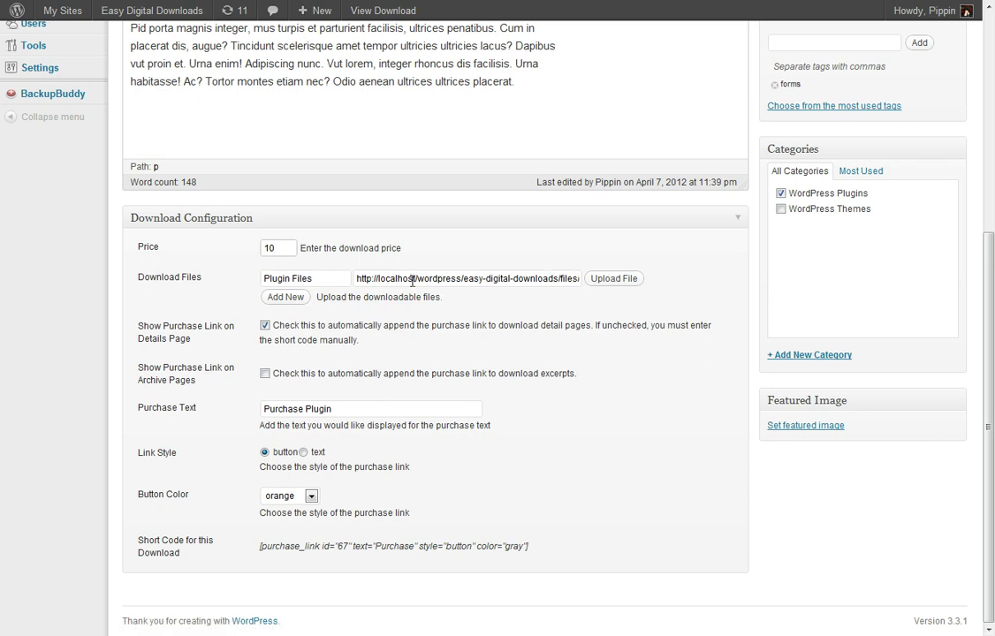
click(287, 297)
click(291, 317)
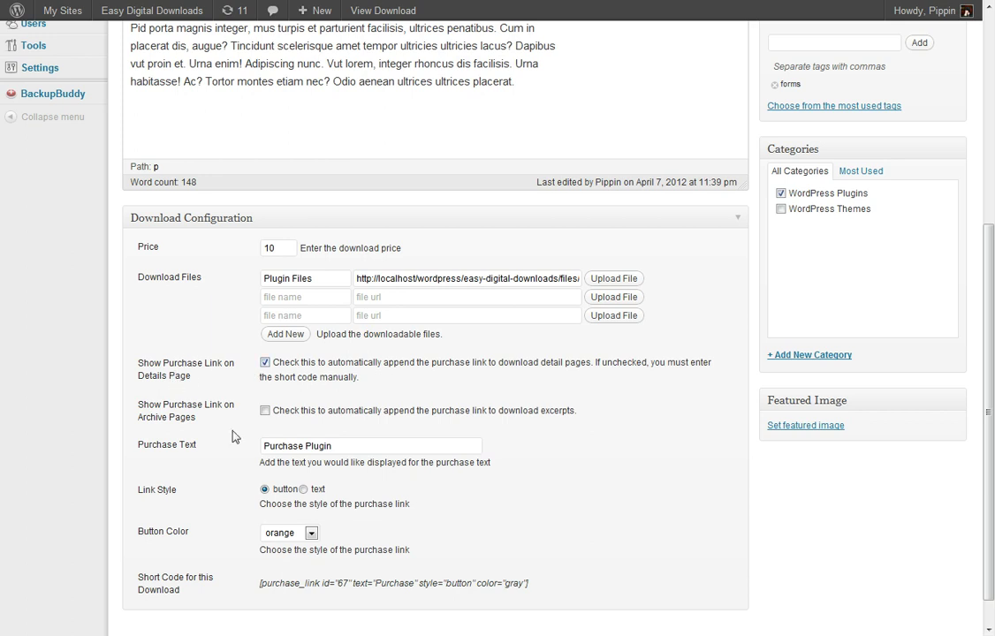
scroll(204, 378, up, 3)
scroll(301, 78, up, 1)
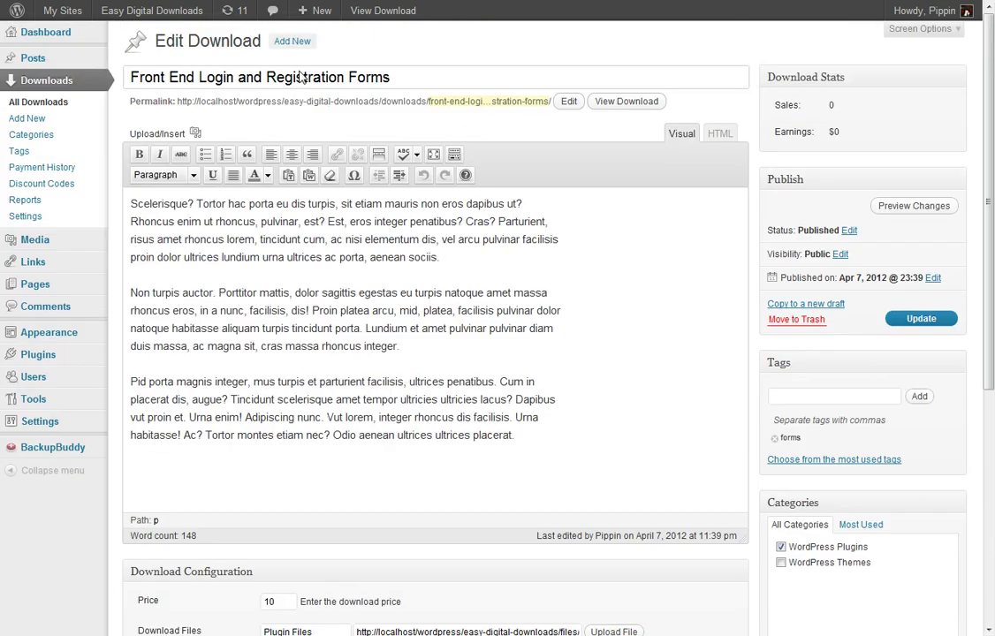
View the download's public page and add the plugin to the cart with Purchase Plugin.
click(623, 101)
scroll(194, 385, down, 4)
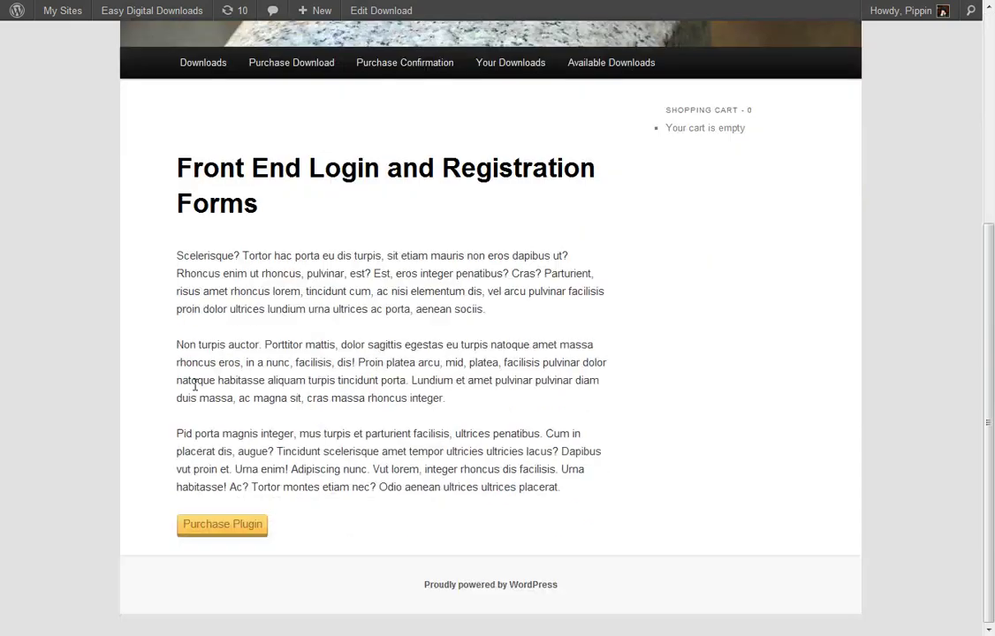
click(226, 527)
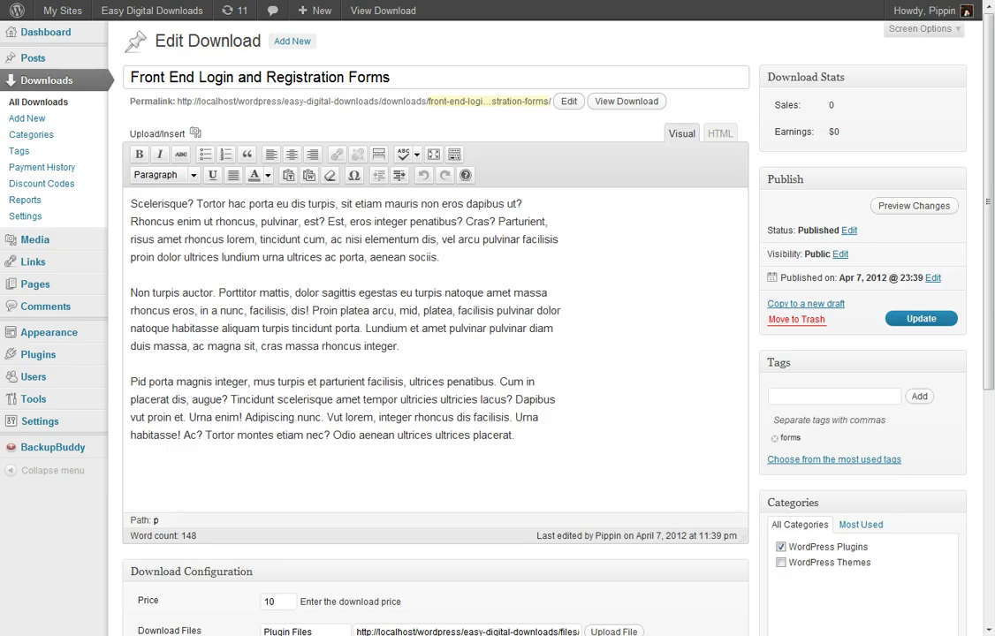
Show the download's purchase link and select its purchase shortcode text.
scroll(136, 354, down, 5)
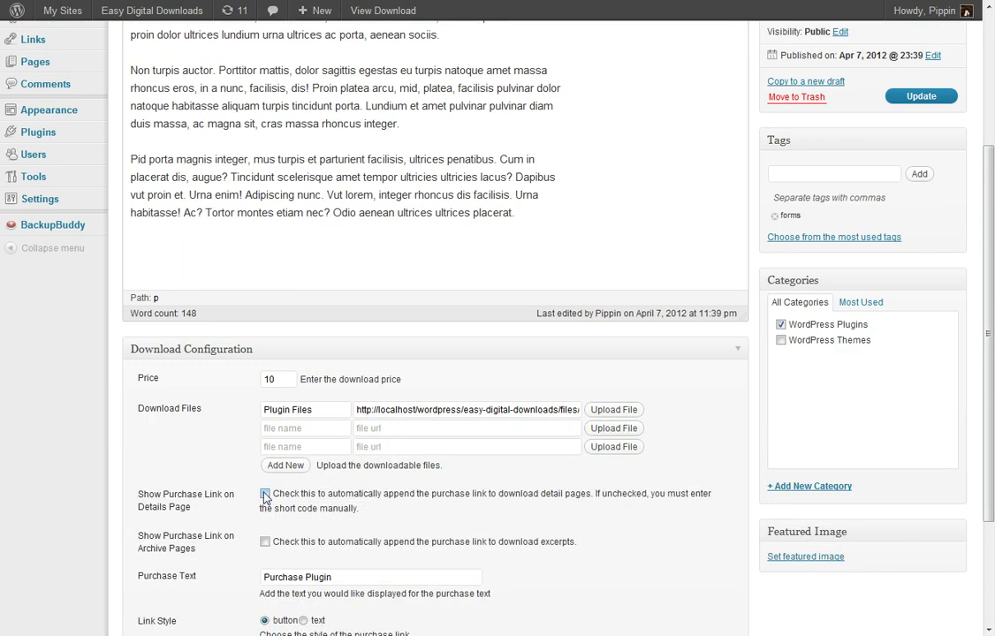
click(265, 495)
scroll(196, 442, down, 3)
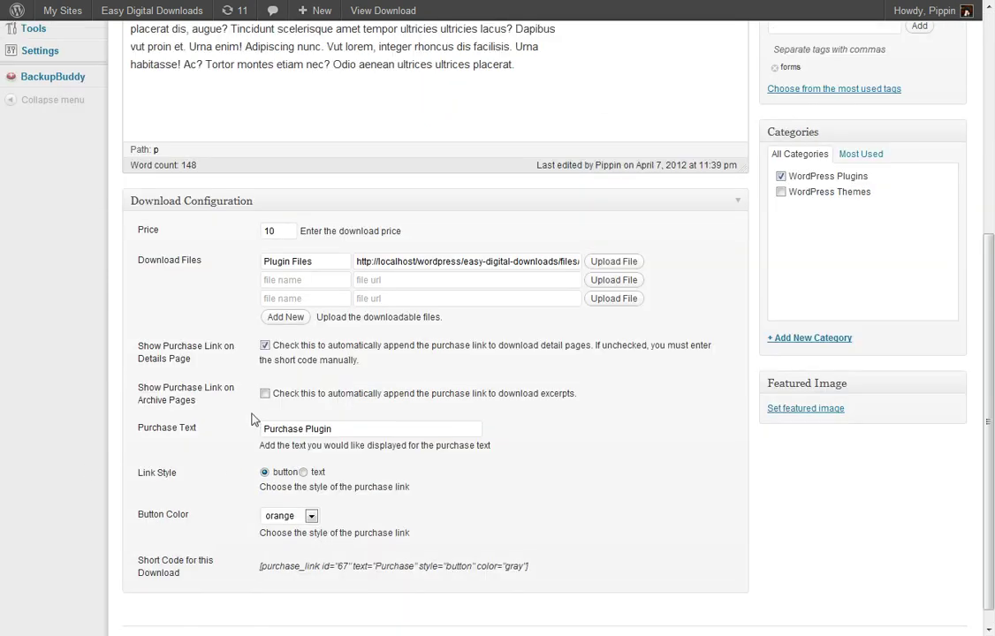
drag(573, 566, 261, 565)
click(379, 441)
Keep 'Purchase Plugin' as the purchase text and orange as the button colour.
click(358, 428)
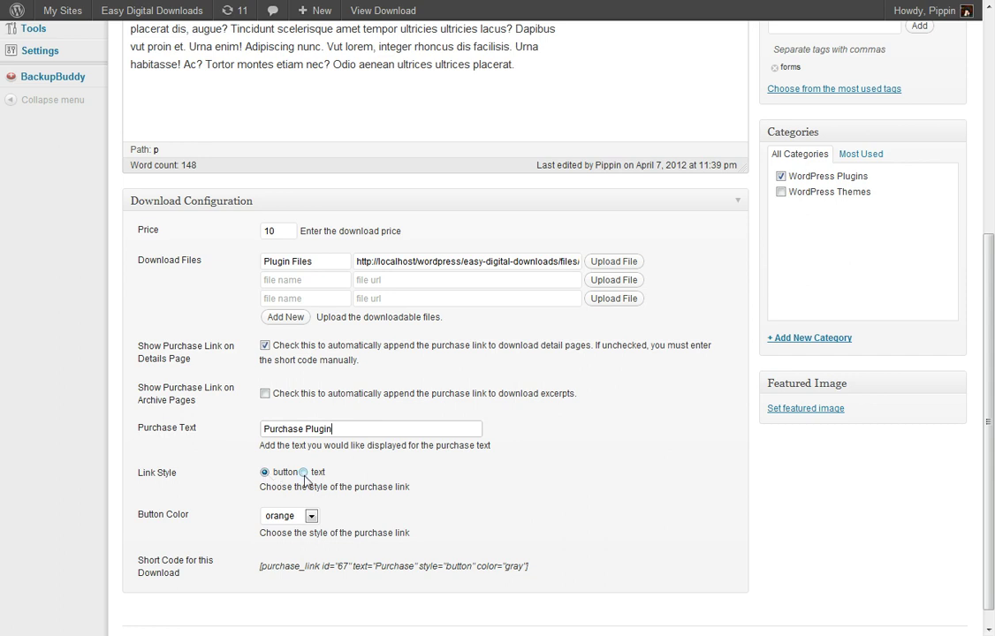
click(293, 523)
click(518, 573)
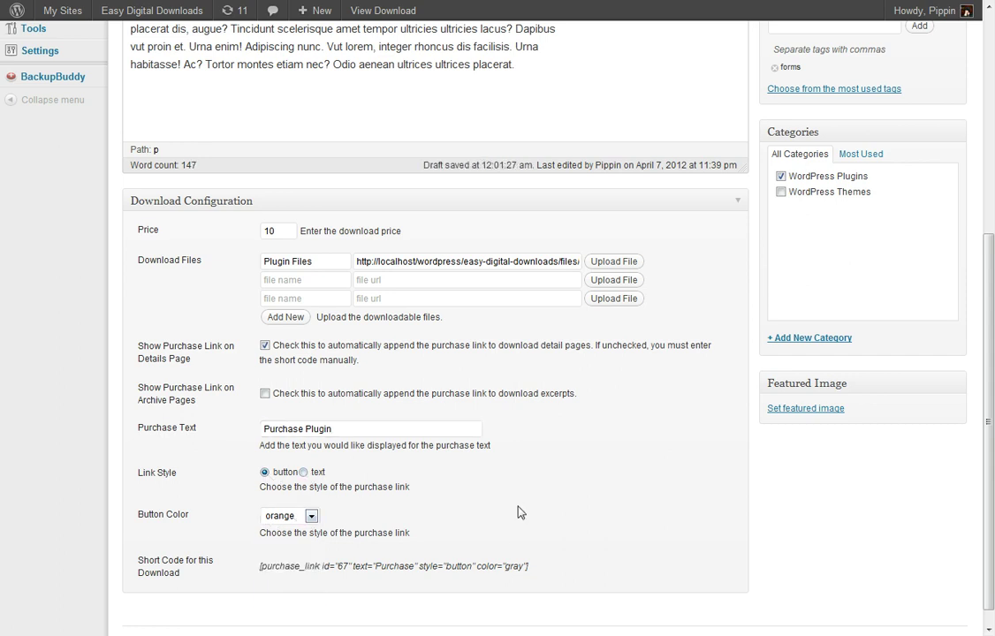
scroll(518, 573, down, 1)
scroll(750, 558, up, 5)
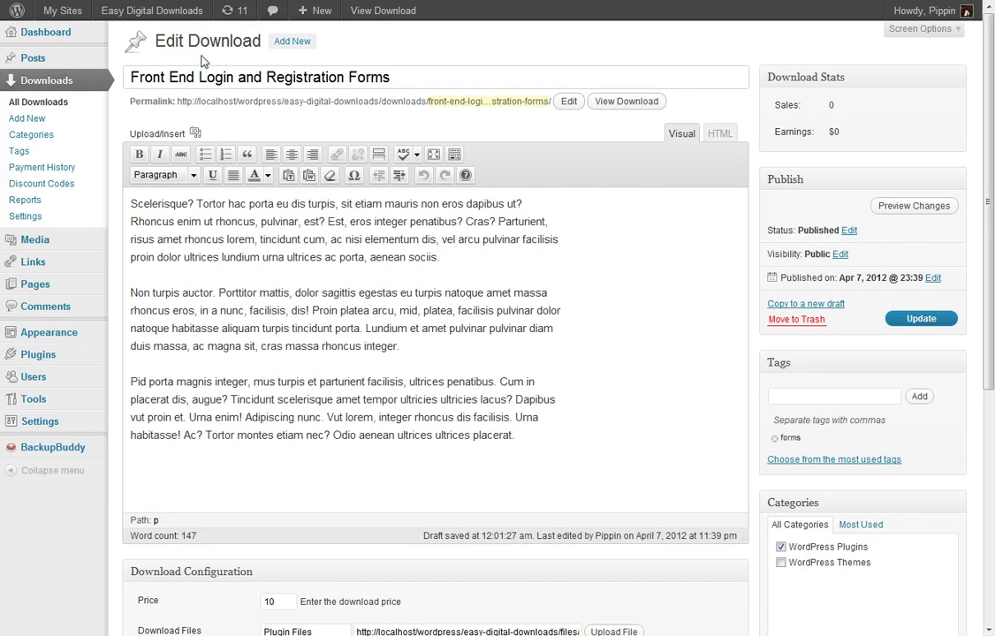
Open Payment History in live mode and view, then close, the order details for payment 66.
click(53, 167)
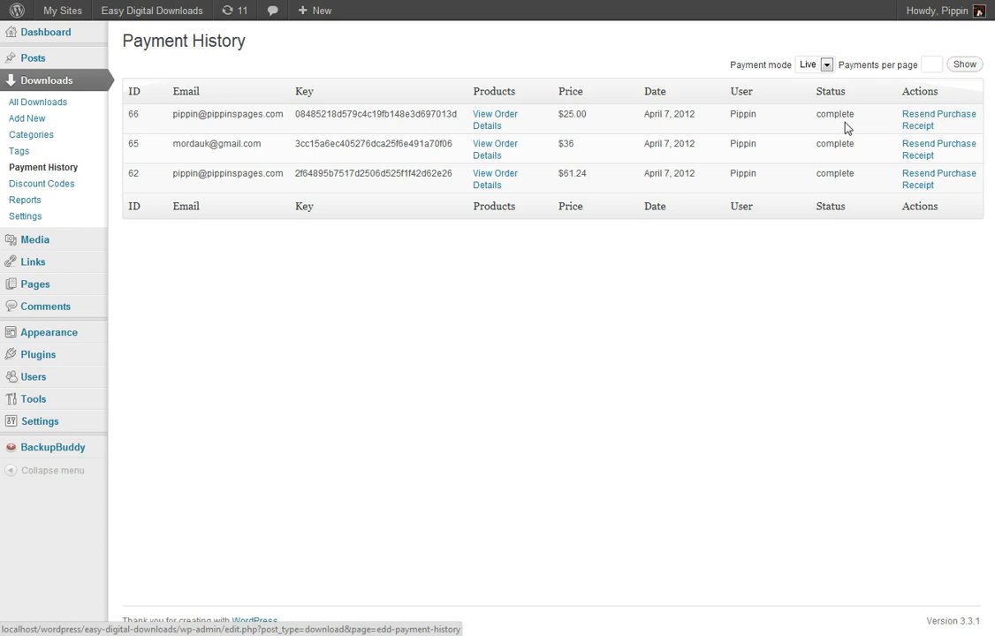
click(817, 67)
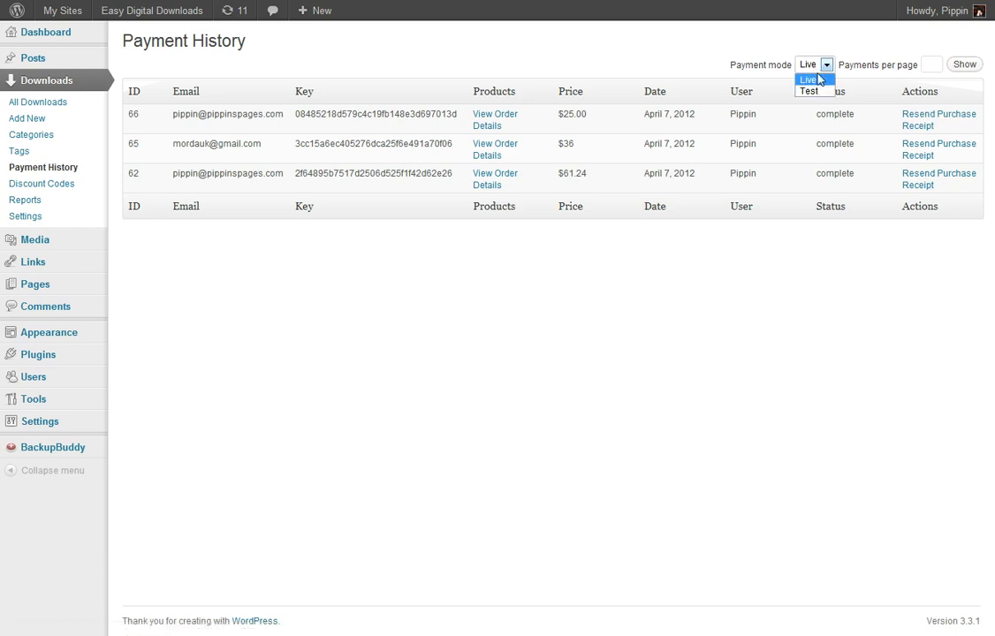
click(859, 55)
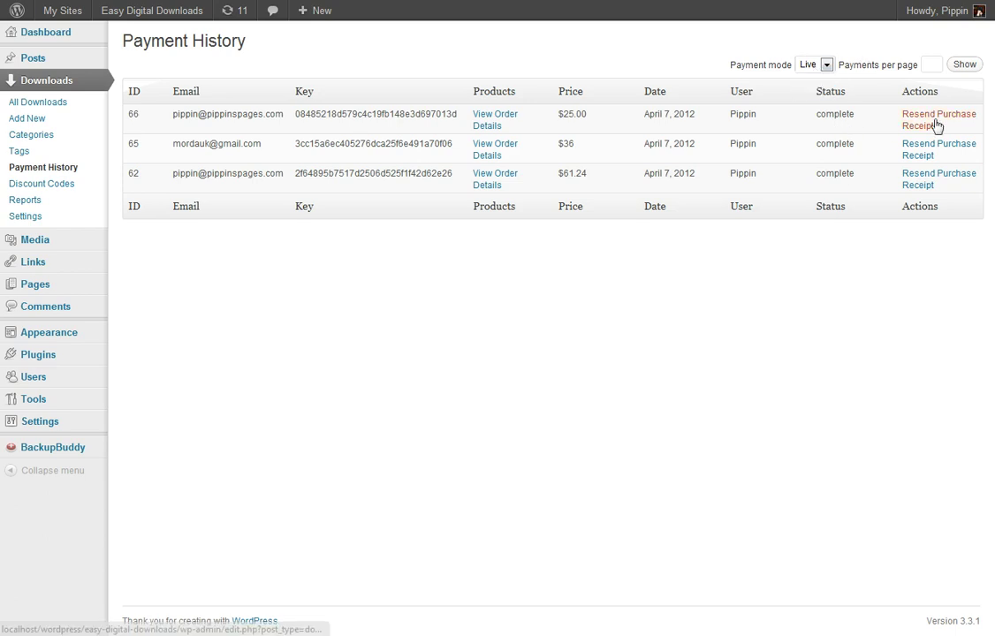
click(493, 127)
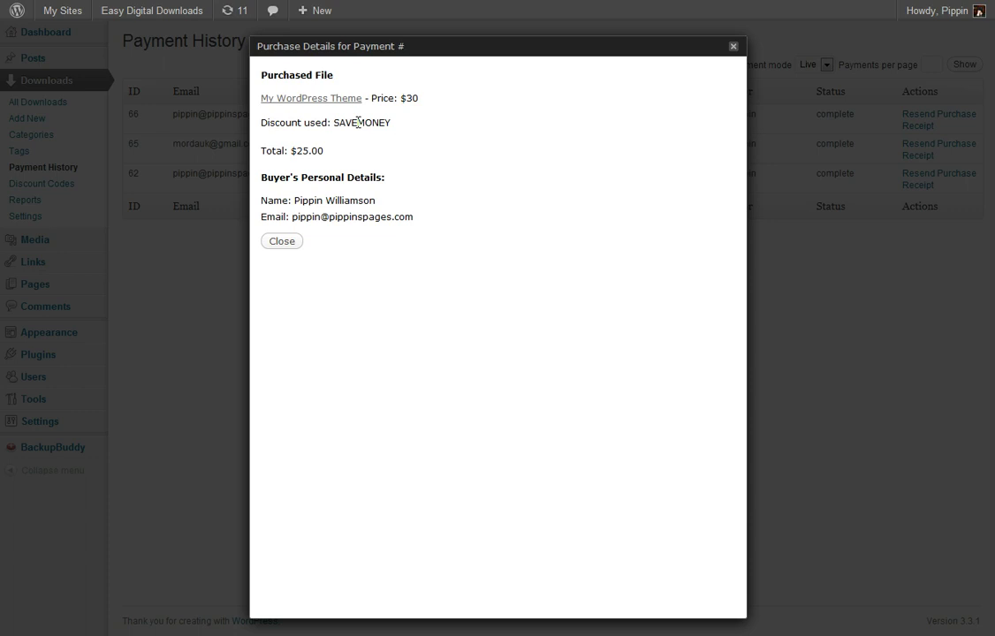
click(733, 47)
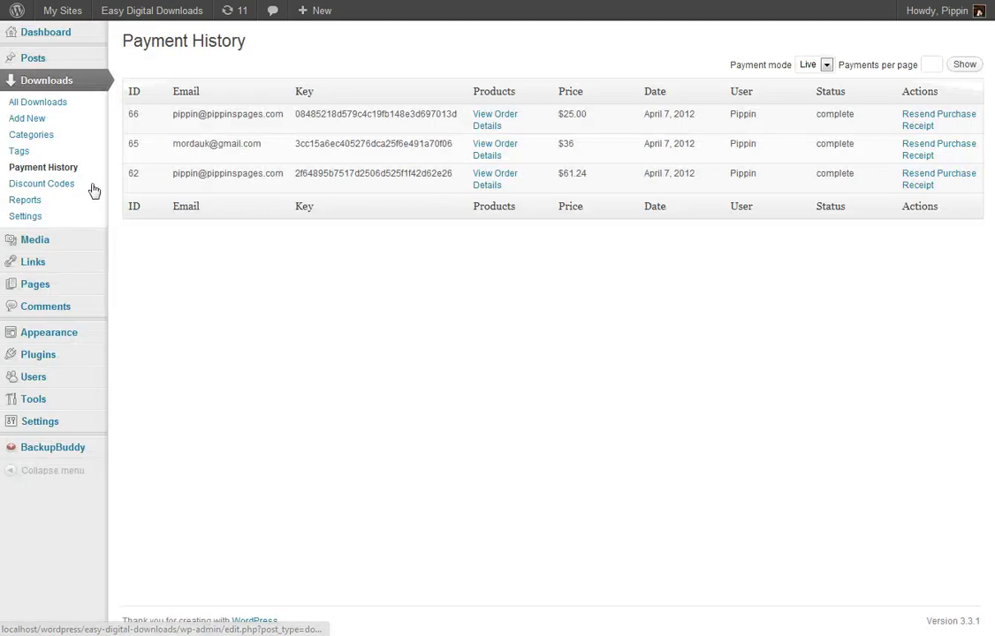
Pass through Discount Codes to Reports and read the April 2012 earnings of 122.24.
click(44, 184)
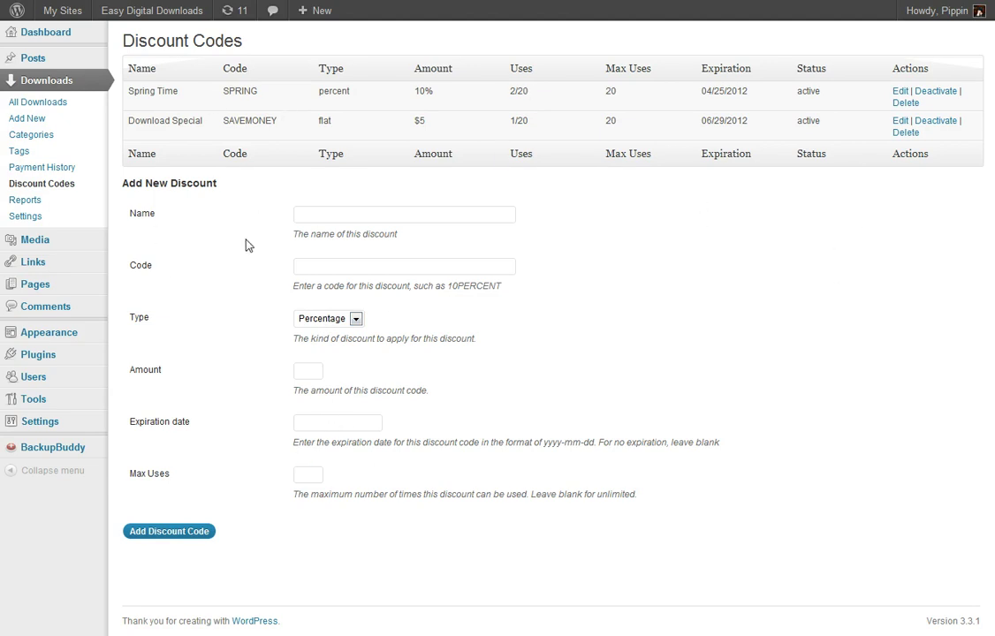
click(26, 198)
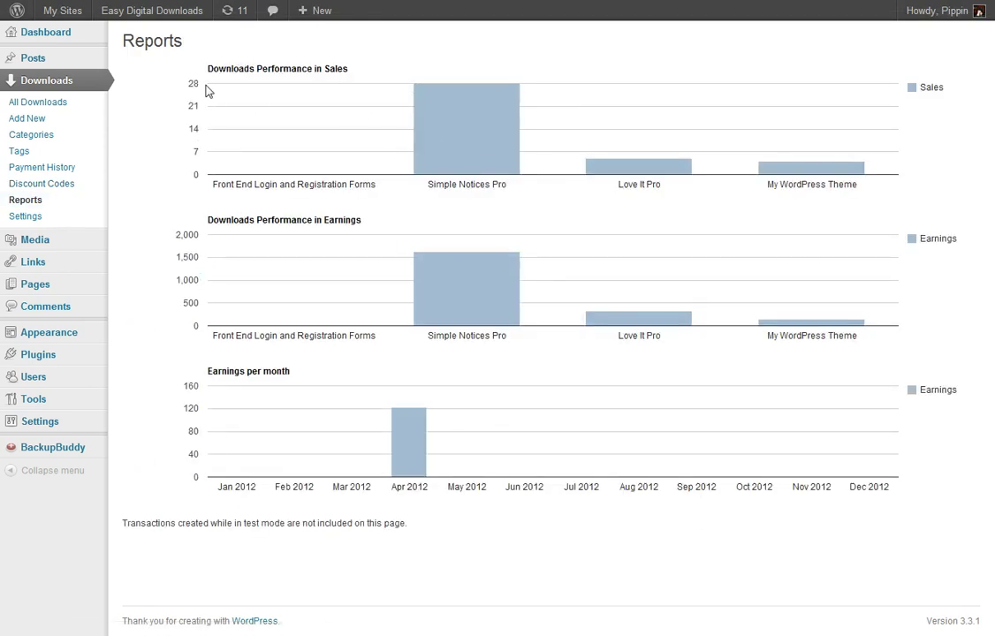
mouse_move(665, 179)
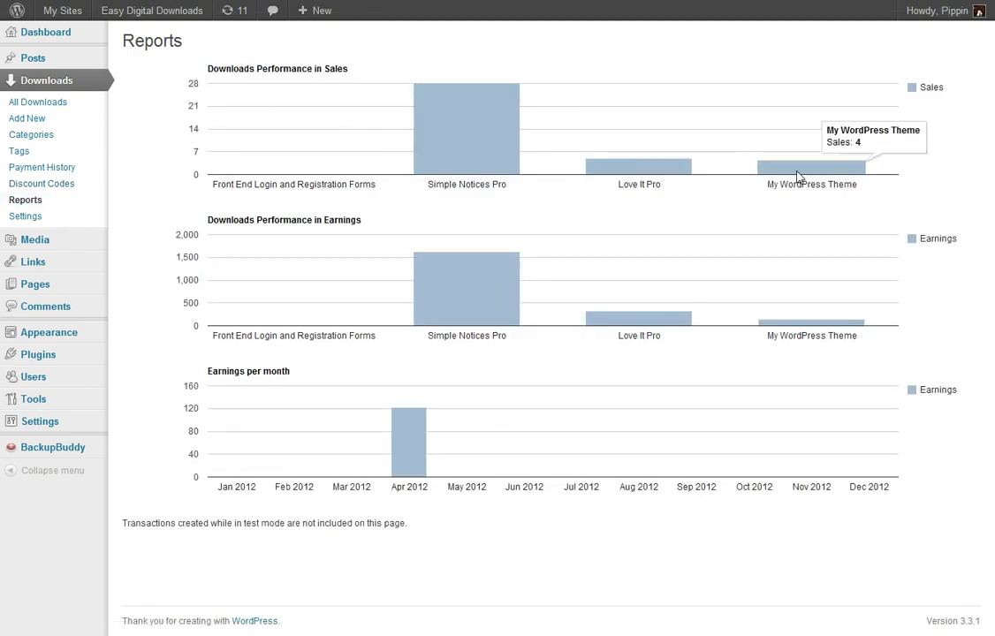
mouse_move(466, 314)
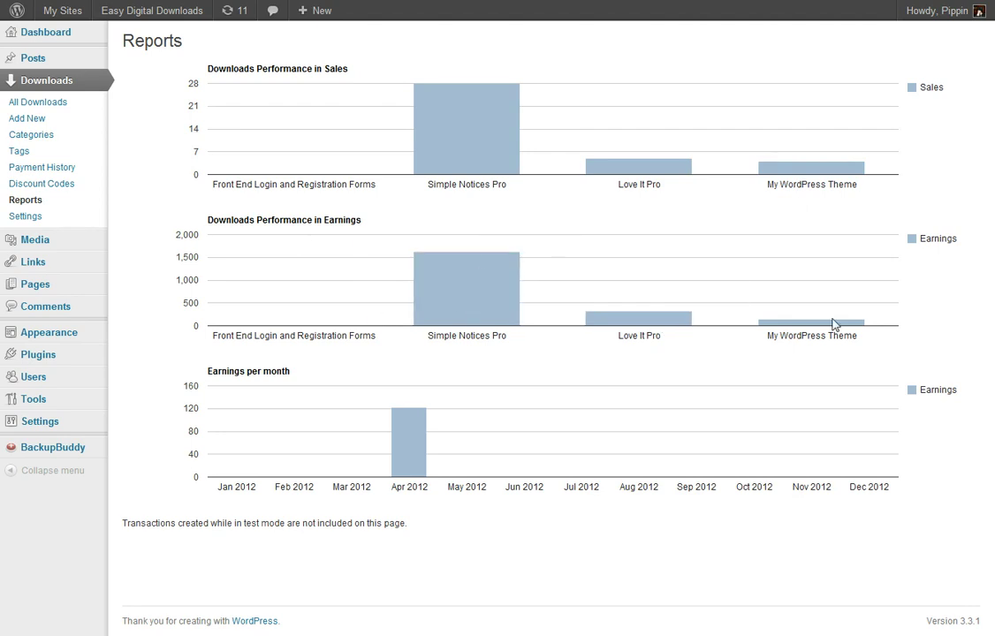
mouse_move(407, 454)
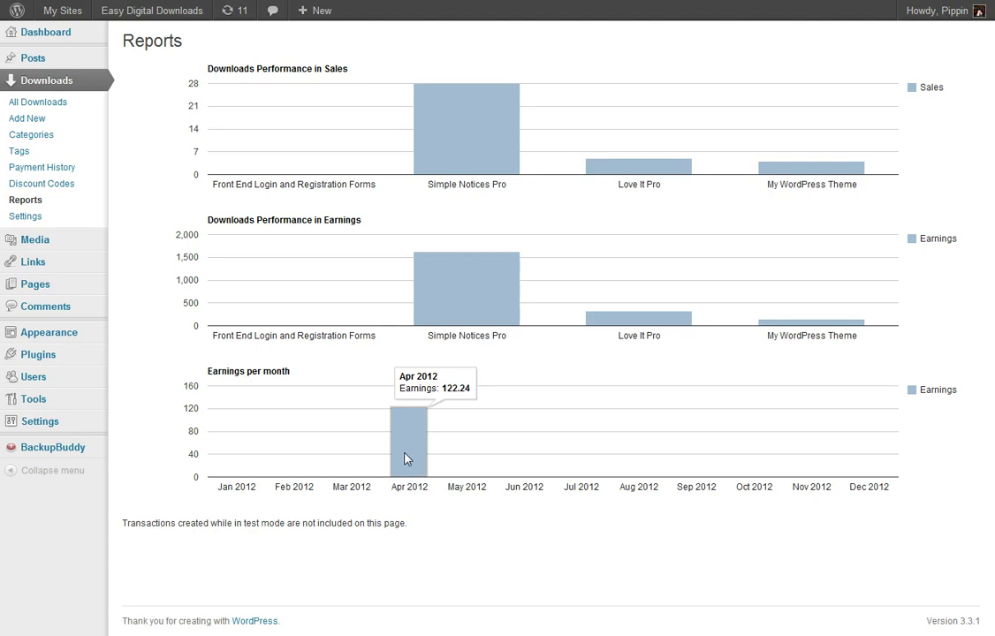
In Settings, keep Purchase Download as purchase page and Purchase Confirmation as success page.
click(66, 218)
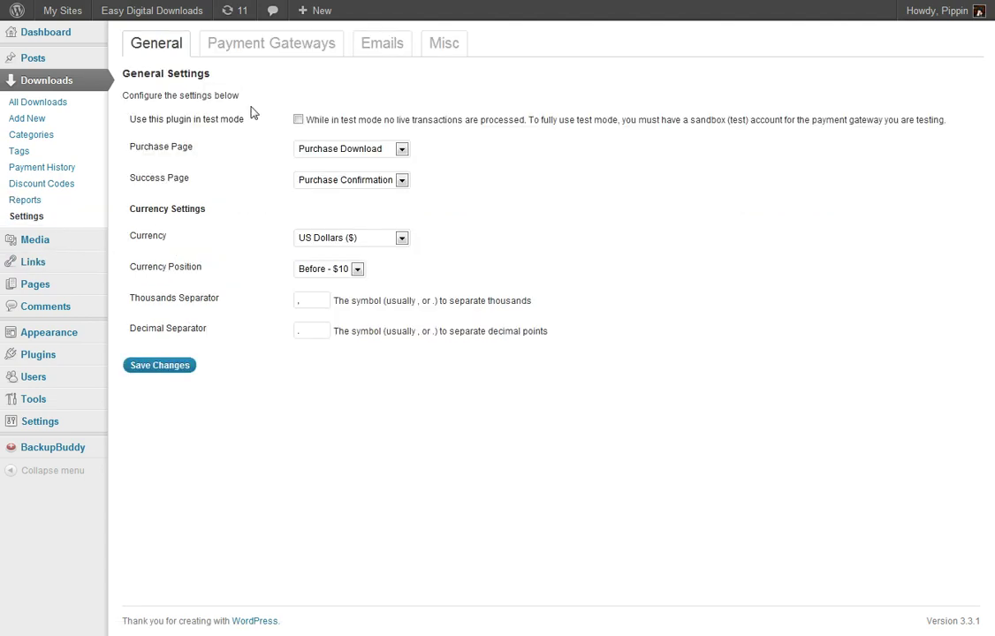
click(366, 150)
click(362, 173)
click(366, 180)
click(364, 185)
Review the Payment Gateways settings with PayPal, Manual Payment, PayPal Pro, PayPal Express and Stripe enabled.
click(304, 50)
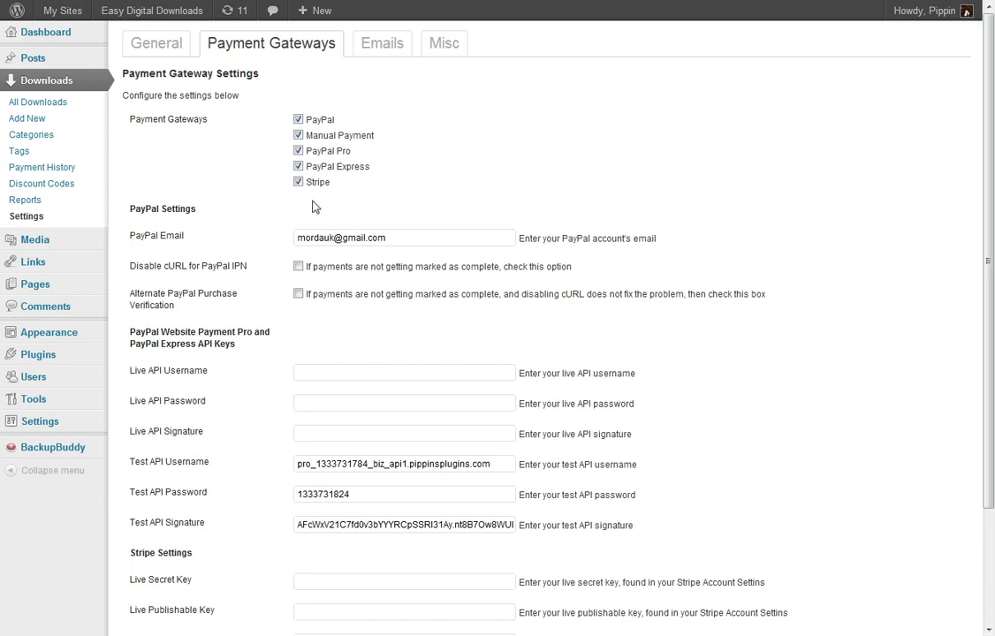
scroll(244, 292, down, 4)
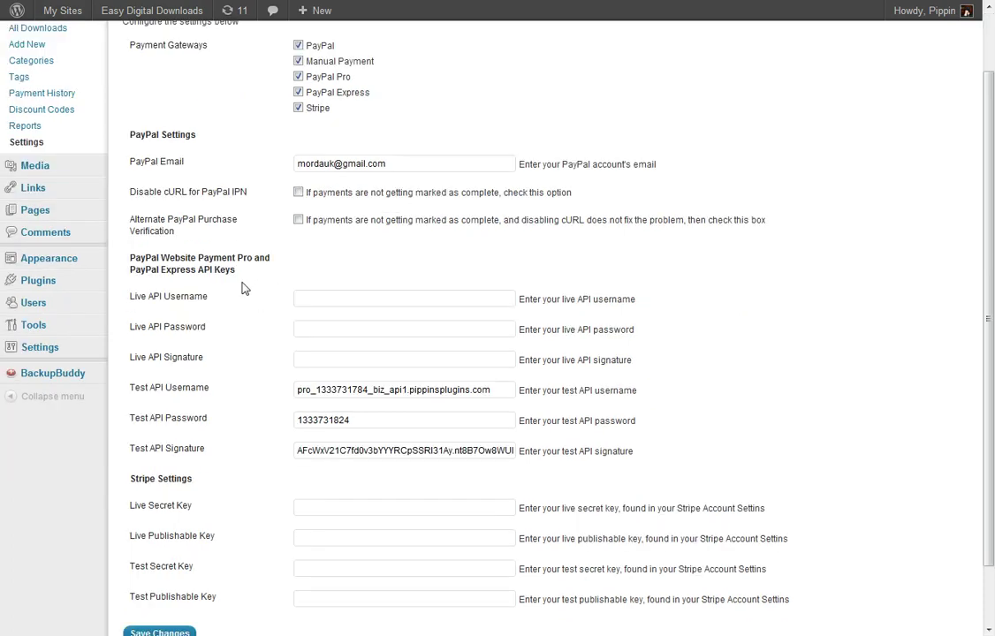
scroll(278, 417, up, 4)
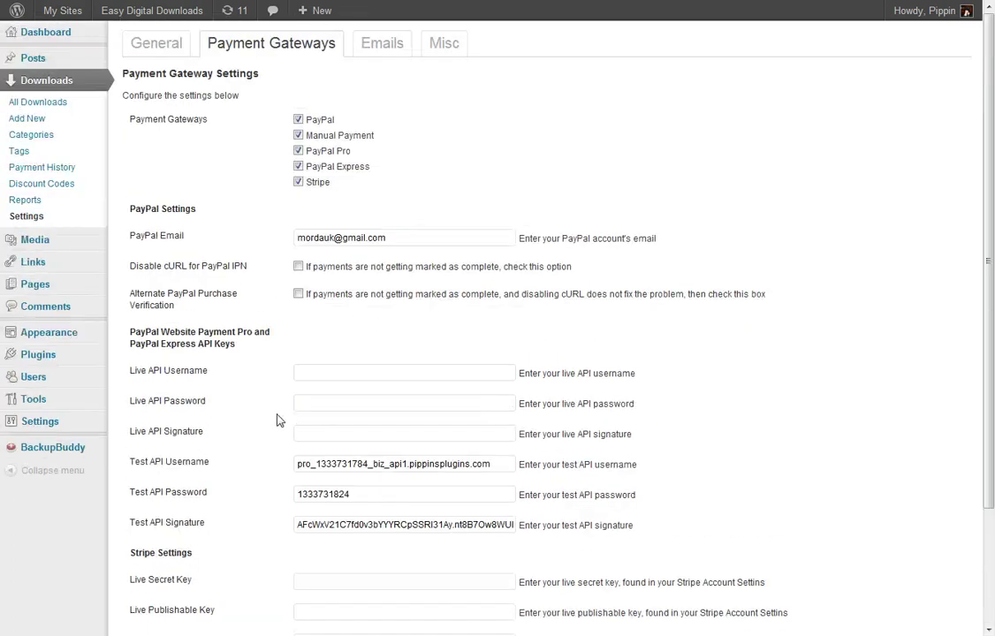
Inspect the purchase receipt email subject, message body and template tags, then the Misc settings.
click(387, 42)
click(380, 118)
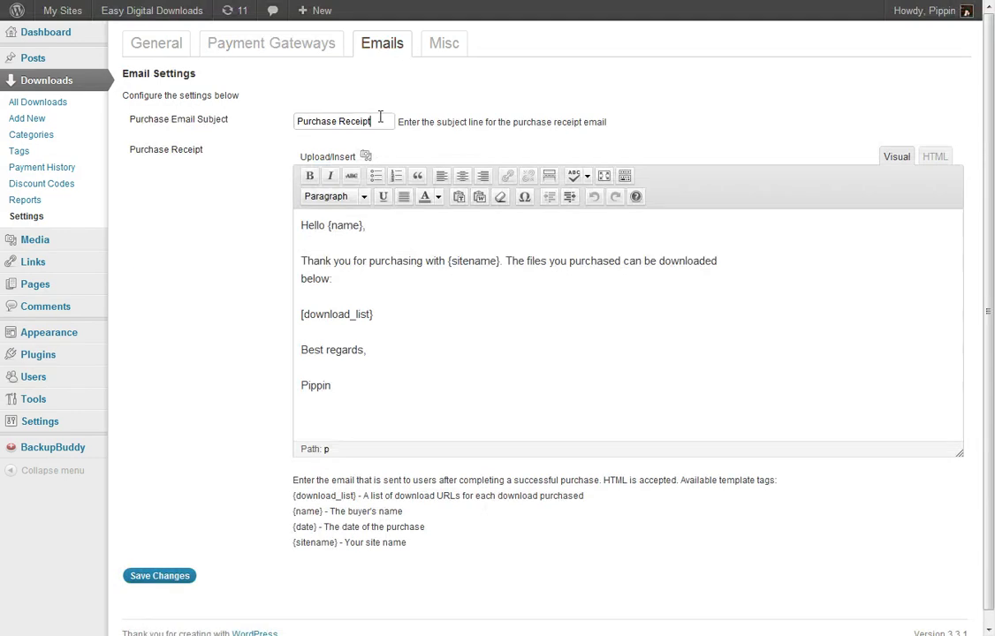
double_click(392, 124)
drag(374, 260, 378, 261)
drag(303, 224, 378, 423)
click(478, 385)
drag(411, 543, 291, 484)
click(200, 466)
click(446, 42)
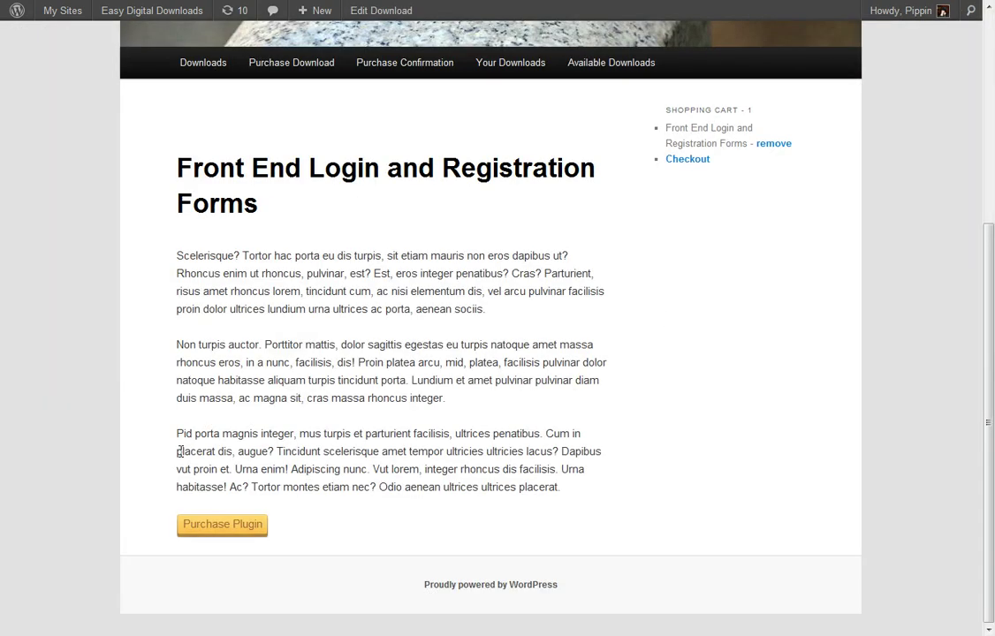
Browse the downloads archive, add Simple Notices Pro to the cart, then remove it.
click(222, 524)
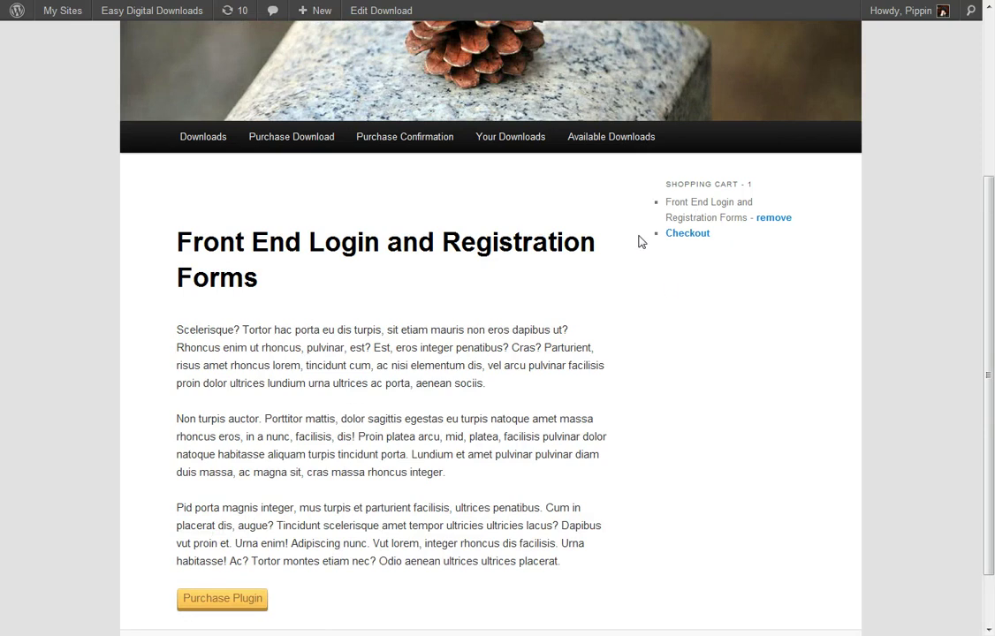
click(203, 136)
scroll(276, 398, down, 3)
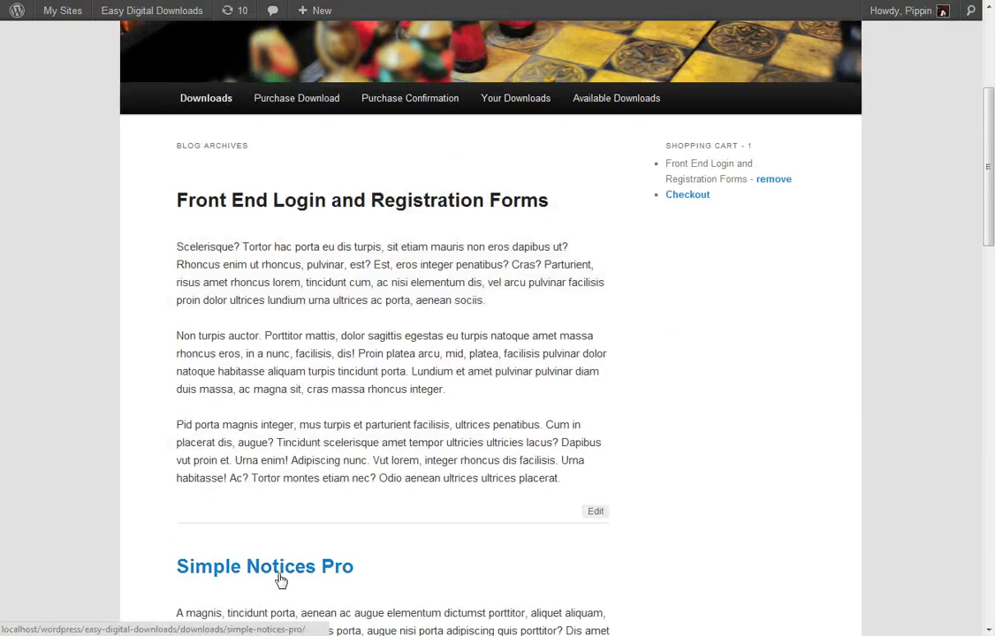
click(273, 565)
scroll(675, 371, down, 5)
scroll(499, 317, down, 1)
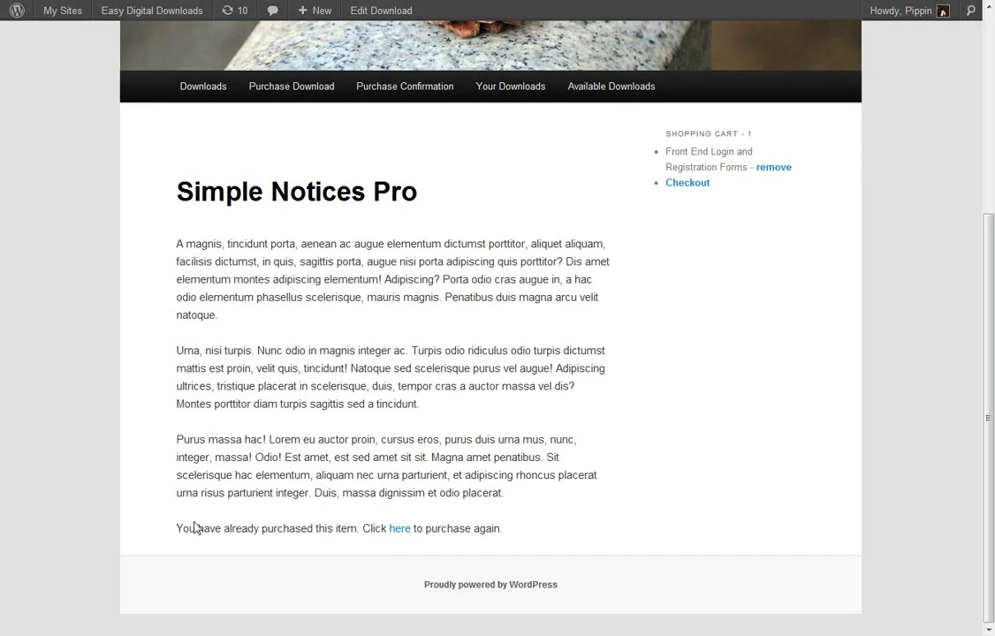
drag(195, 527, 527, 536)
click(419, 548)
click(398, 530)
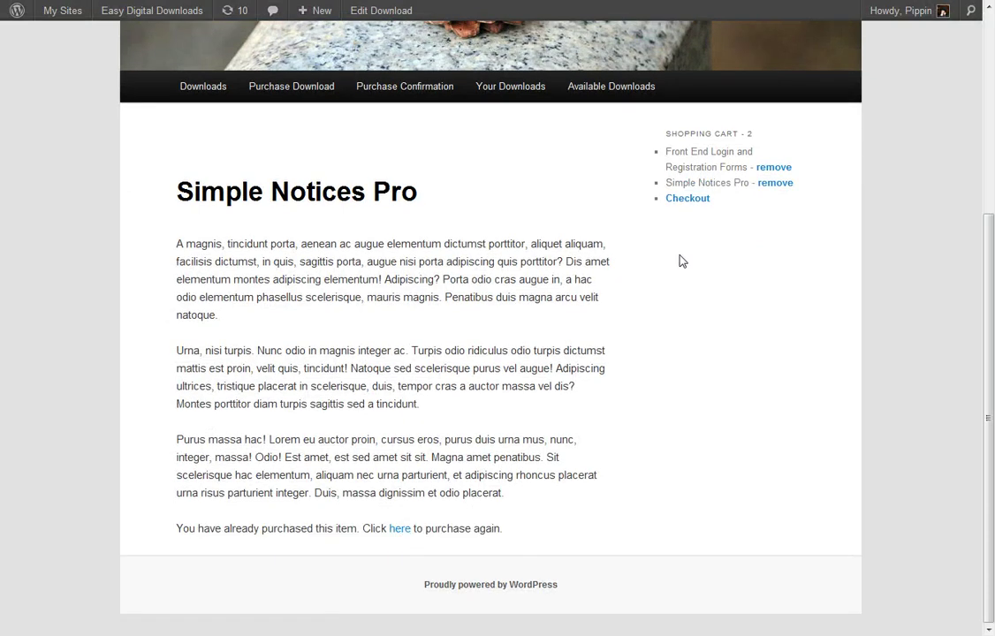
click(767, 183)
Go to checkout and choose Manual Payment as the payment method.
click(700, 189)
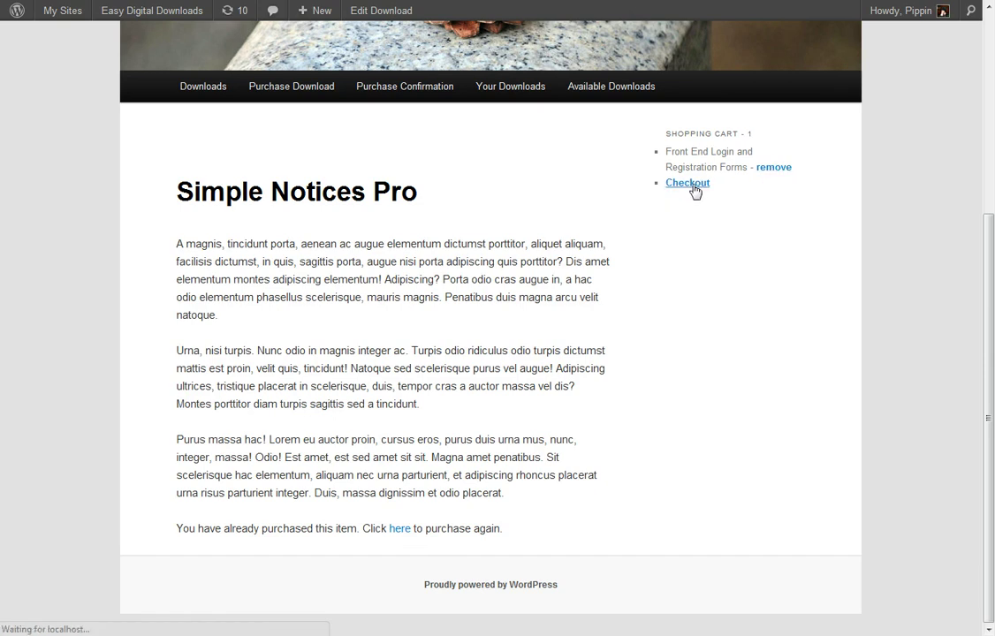
scroll(255, 425, down, 3)
click(320, 341)
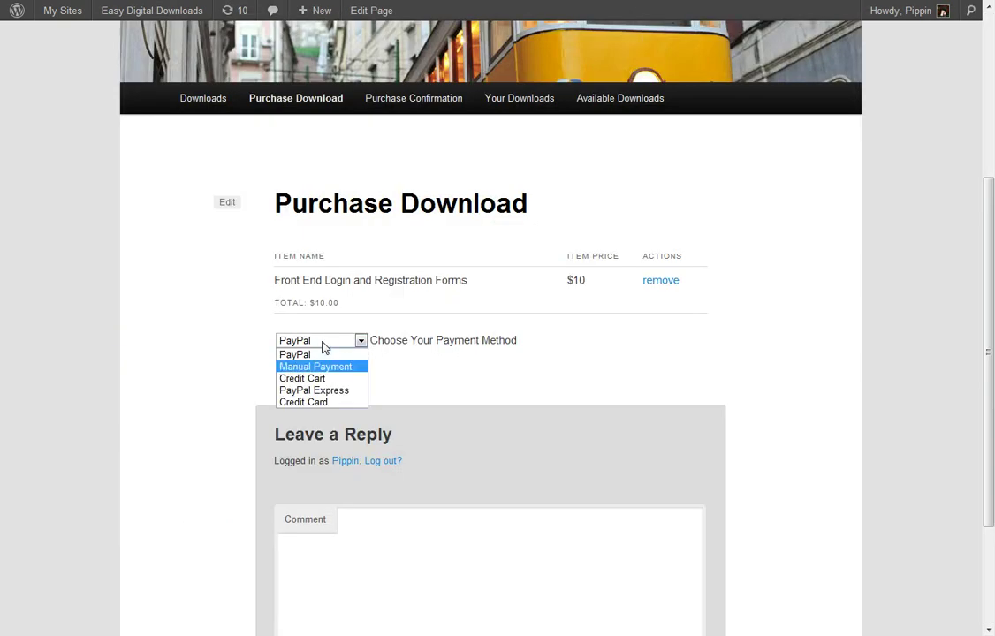
click(317, 366)
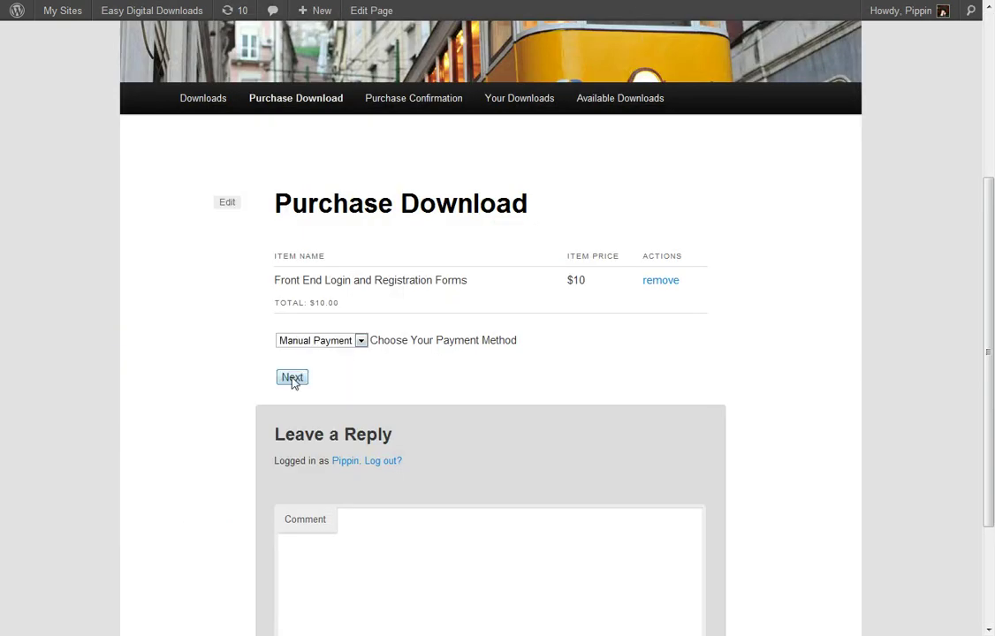
click(293, 378)
Dismiss the missing discount code alert and complete the purchase.
scroll(353, 310, down, 1)
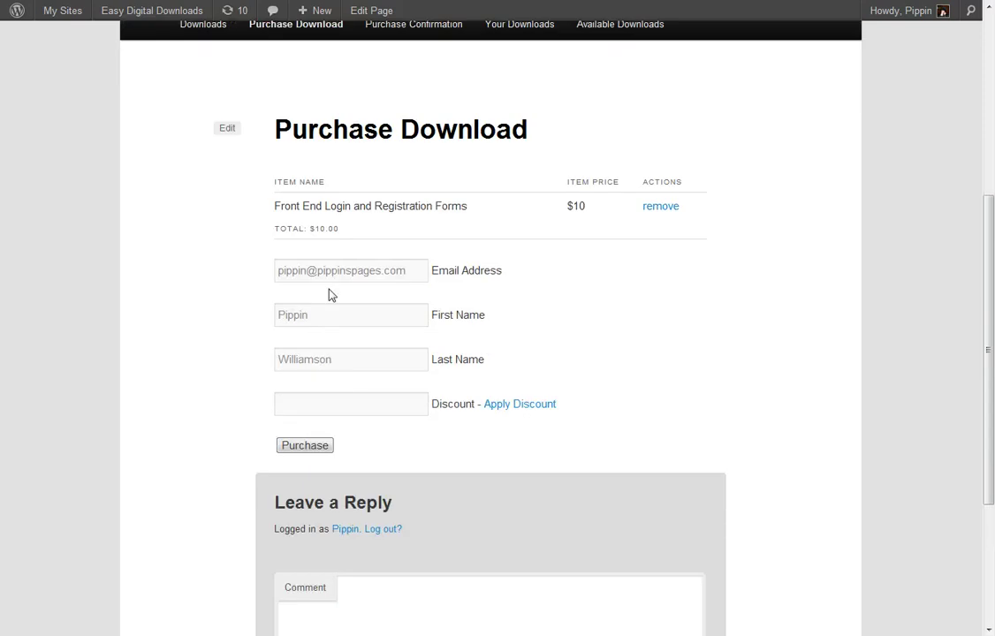
click(529, 406)
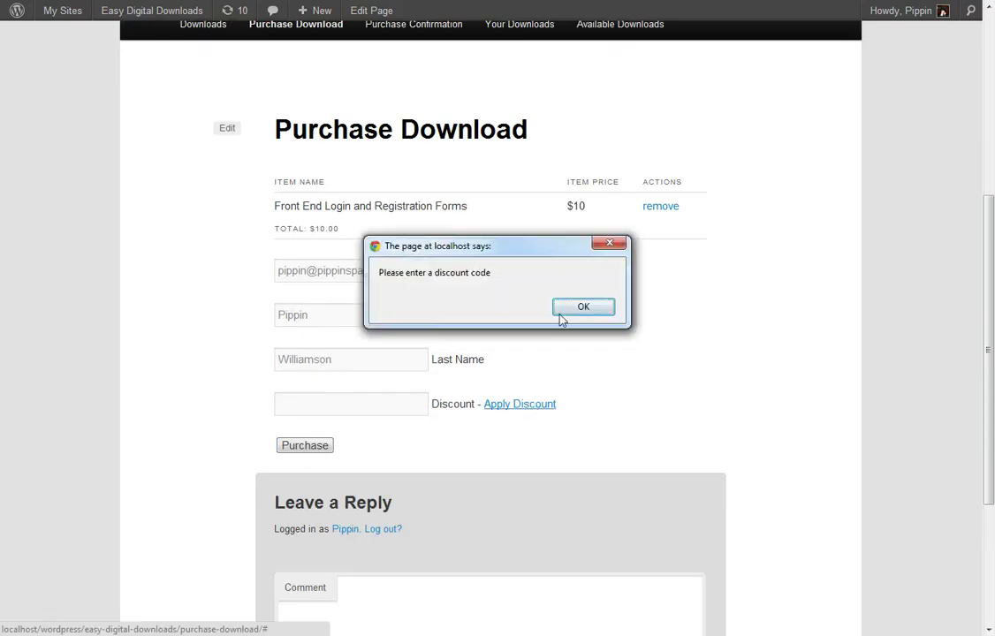
click(606, 308)
click(301, 447)
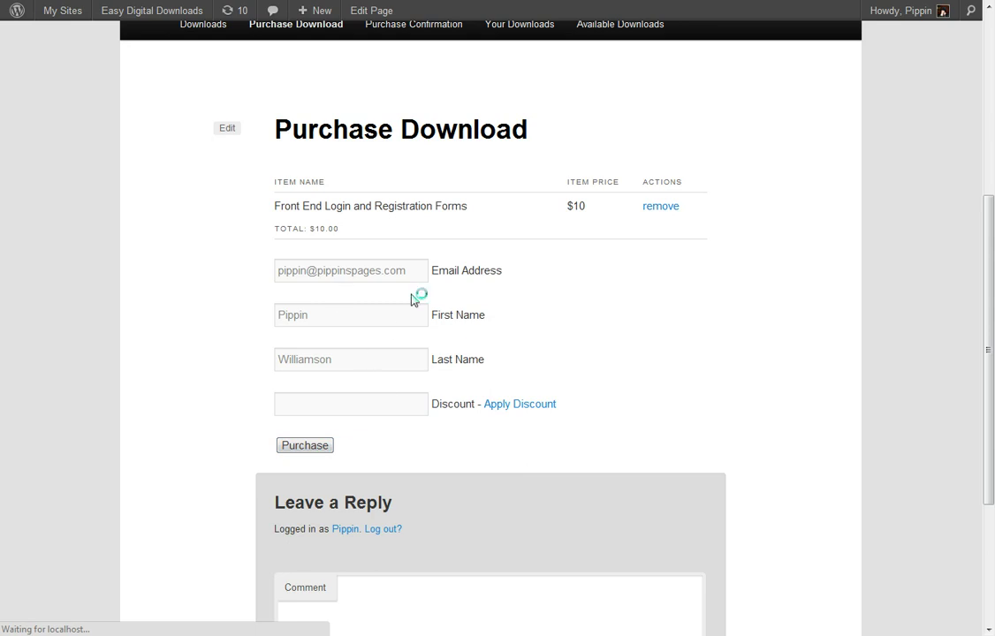
scroll(300, 380, down, 2)
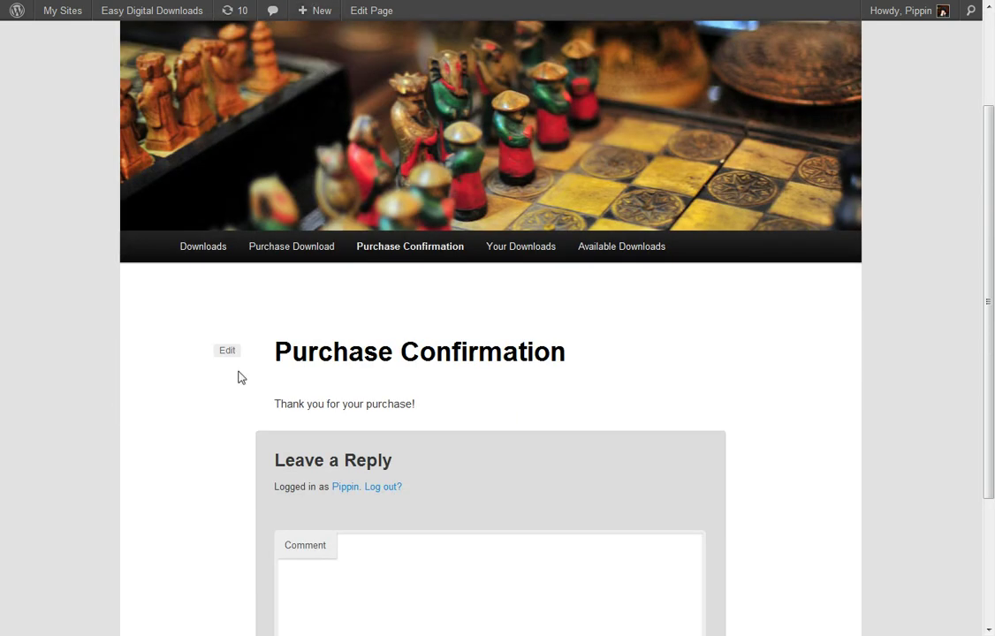
scroll(149, 446, up, 2)
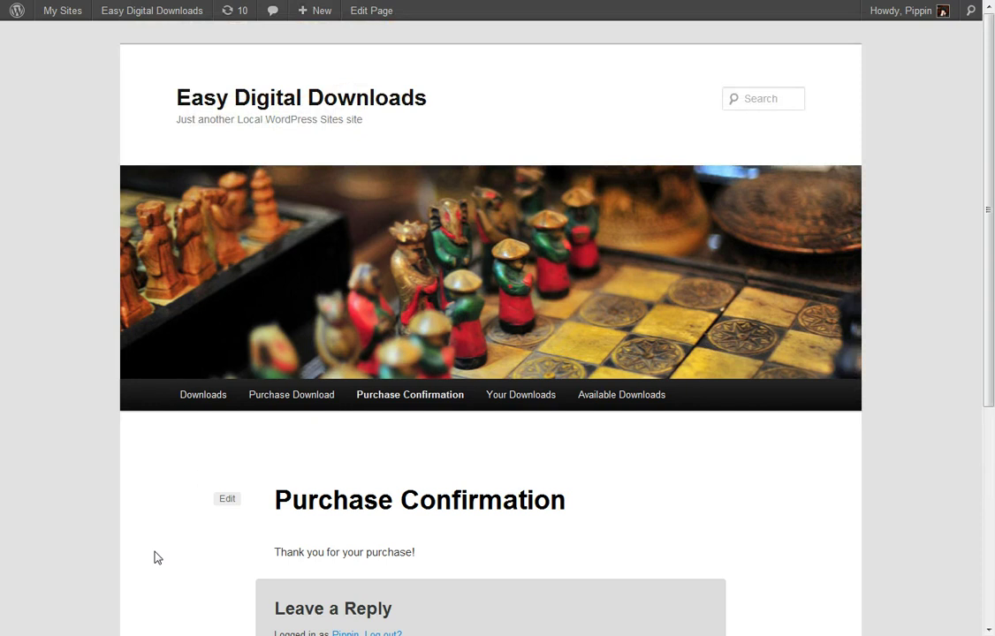
Open Your Downloads, start downloading front-end-registration-login-forms-v1.0.2.zip, then cancel the save.
click(511, 400)
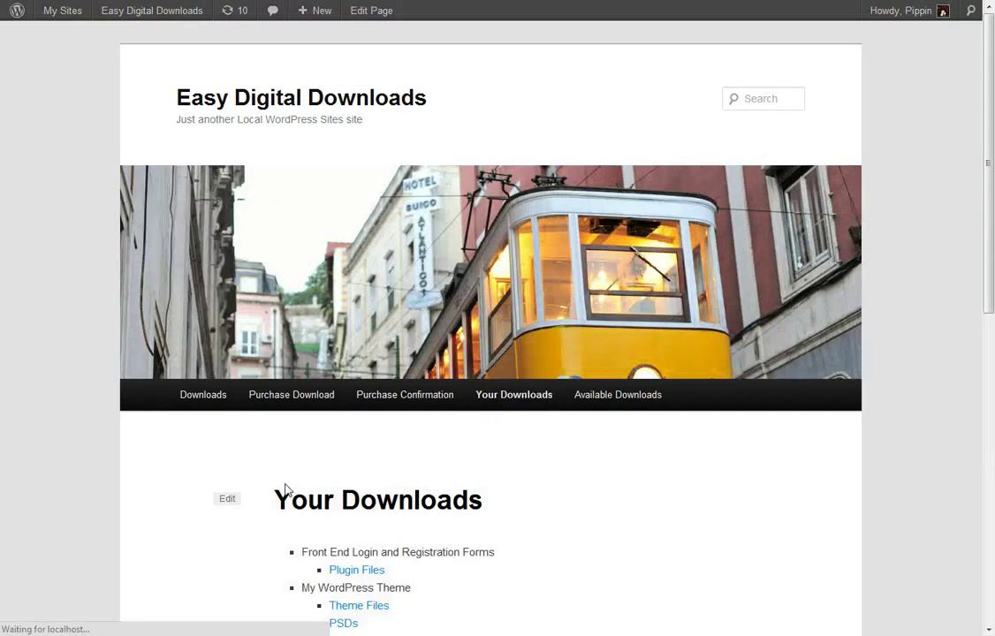
scroll(258, 202, down, 5)
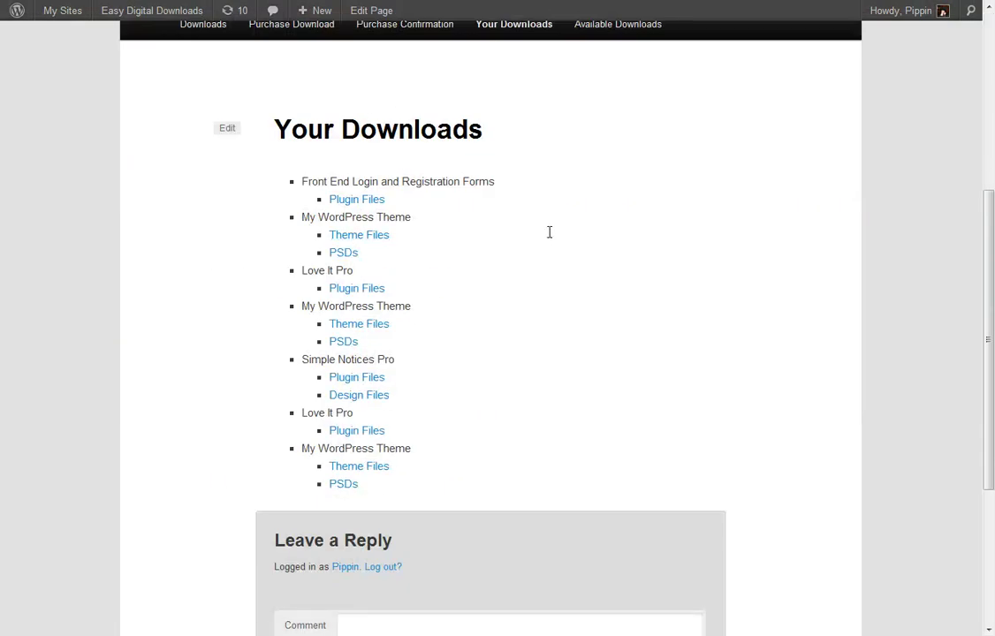
click(367, 199)
click(661, 297)
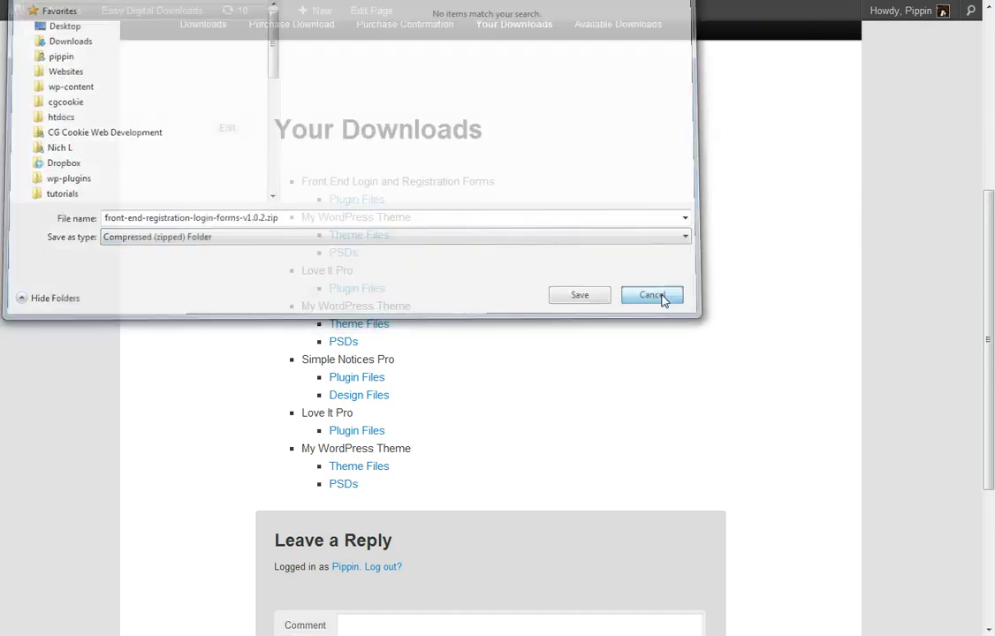